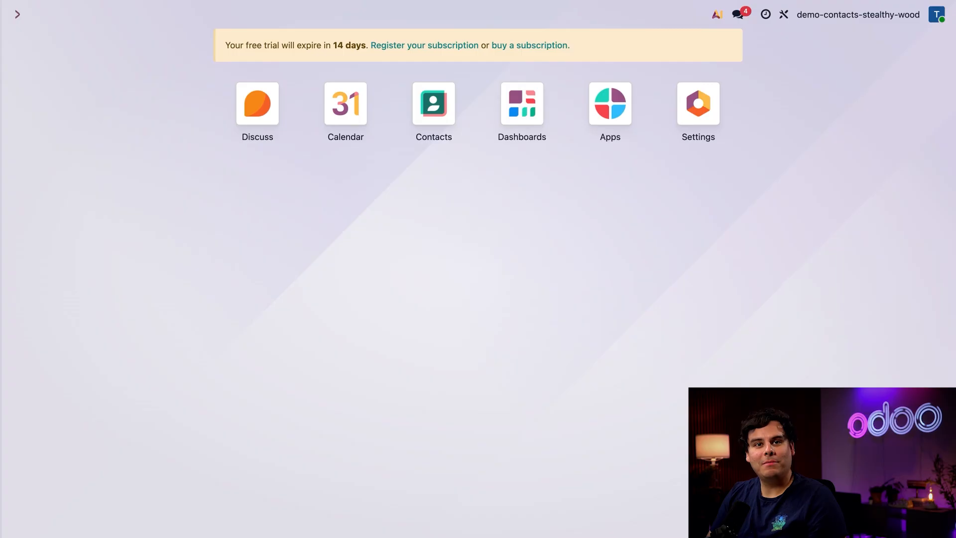
# - Search the installable modules list for 'contacts'
pyautogui.click(612, 102)
pyautogui.click(424, 44)
pyautogui.write('contacts')
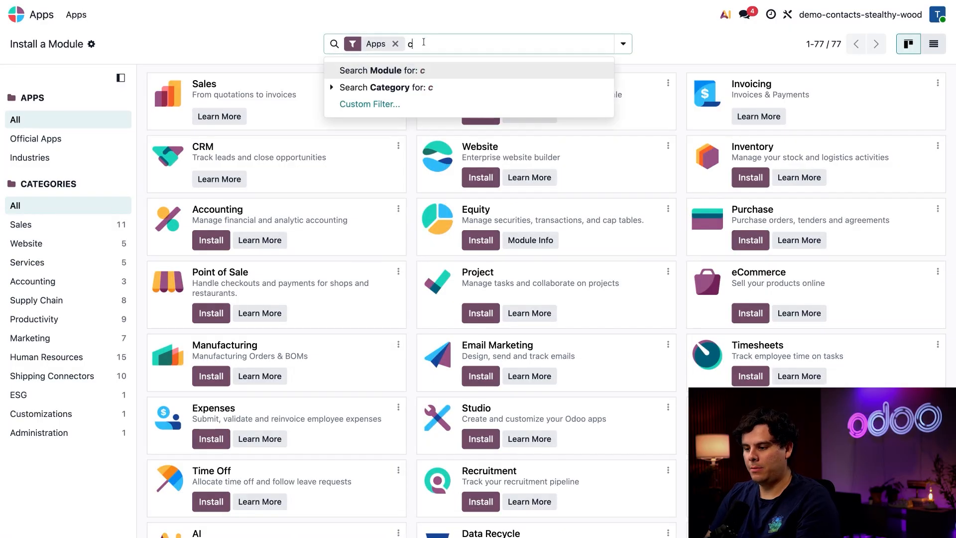
pyautogui.press('Return')
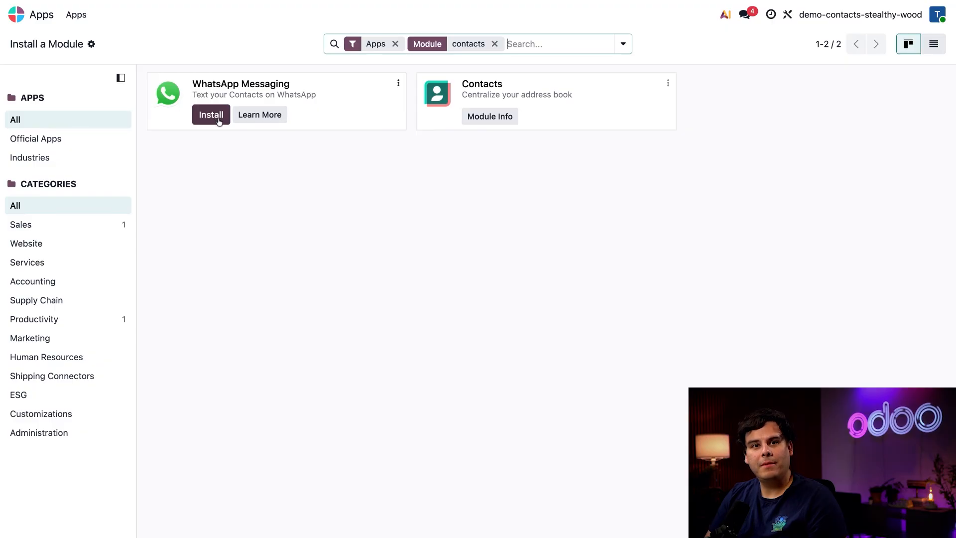
# - Open the Contacts app and view the contacts as Kanban cards, then on the map
pyautogui.click(43, 10)
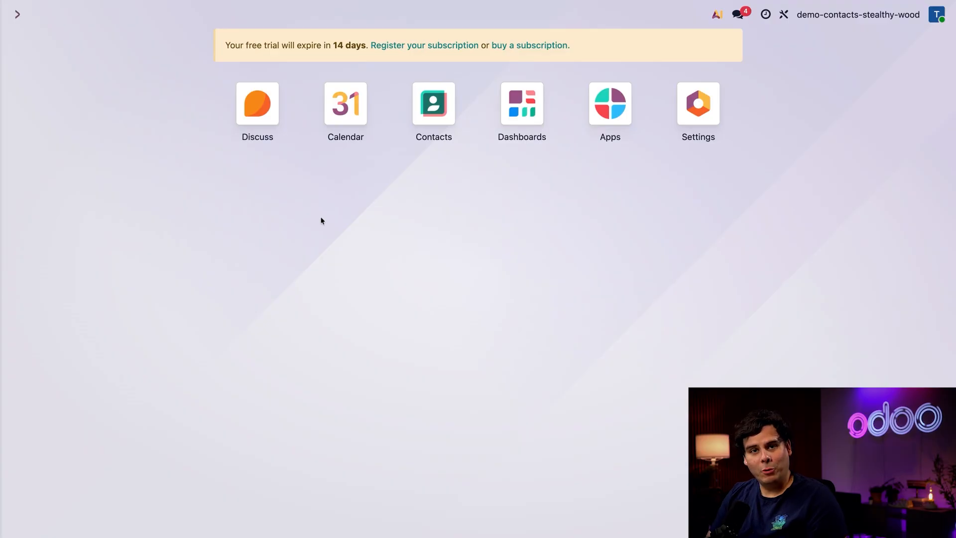
pyautogui.click(438, 95)
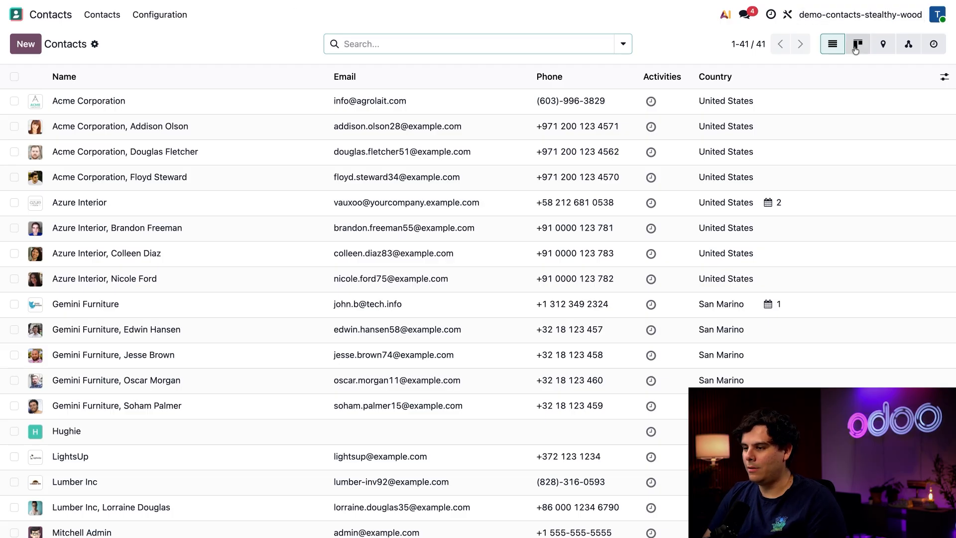
pyautogui.click(716, 44)
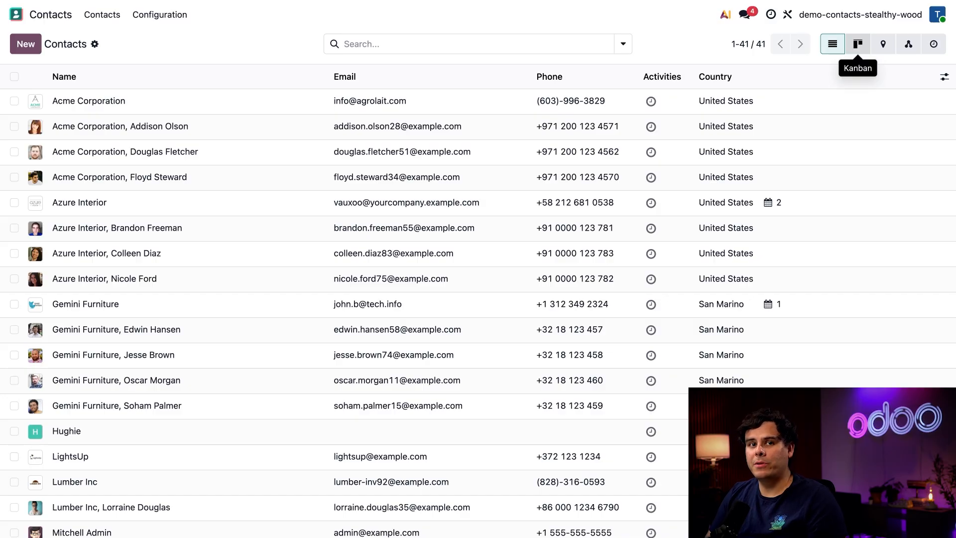
pyautogui.click(858, 44)
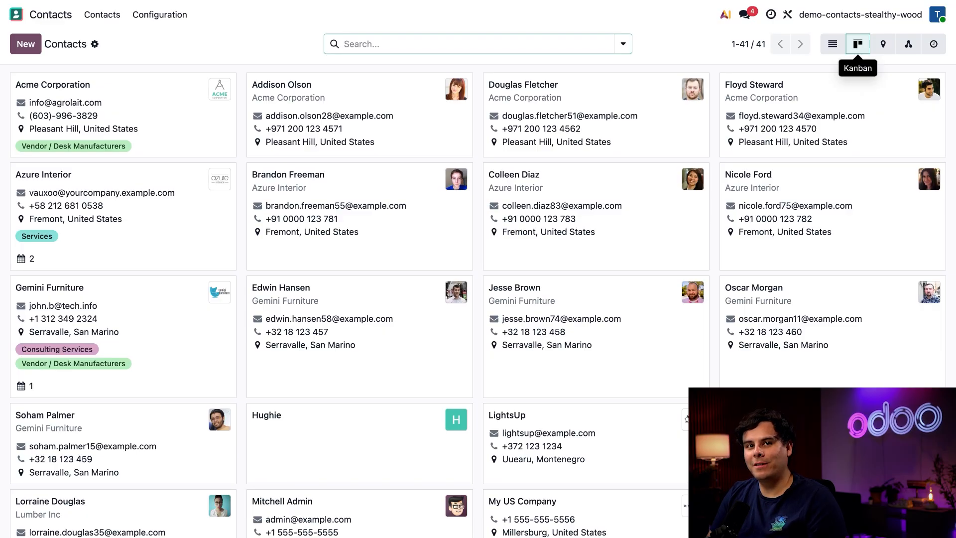
pyautogui.click(884, 45)
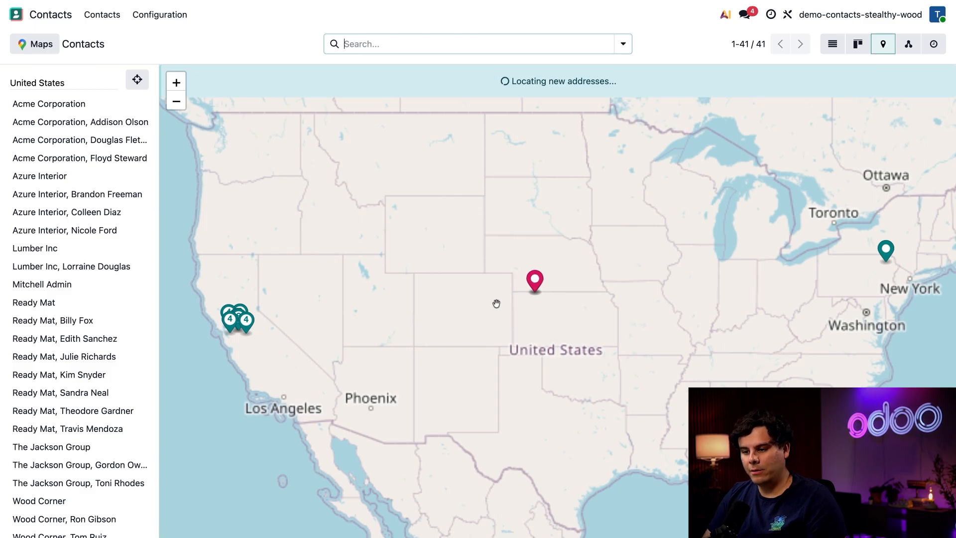
# - Switch contacts to the Hierarchy view and expand Acme Corporation's three contacts
pyautogui.scroll(-6, 46, 322)
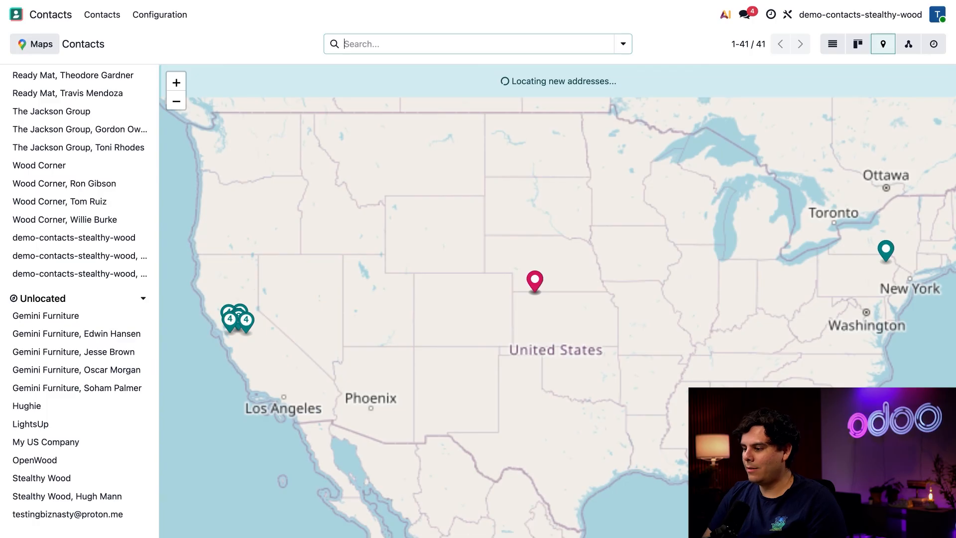
pyautogui.click(908, 44)
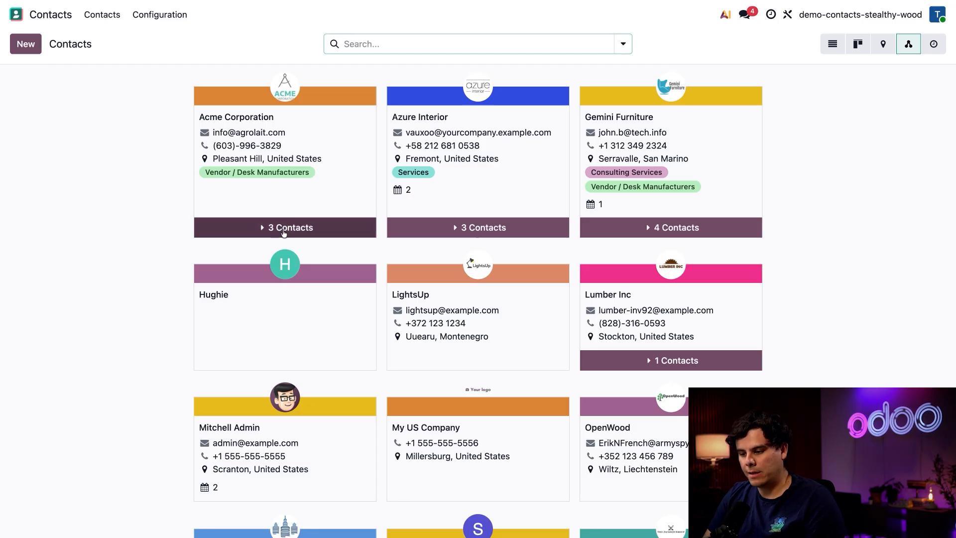
pyautogui.click(274, 228)
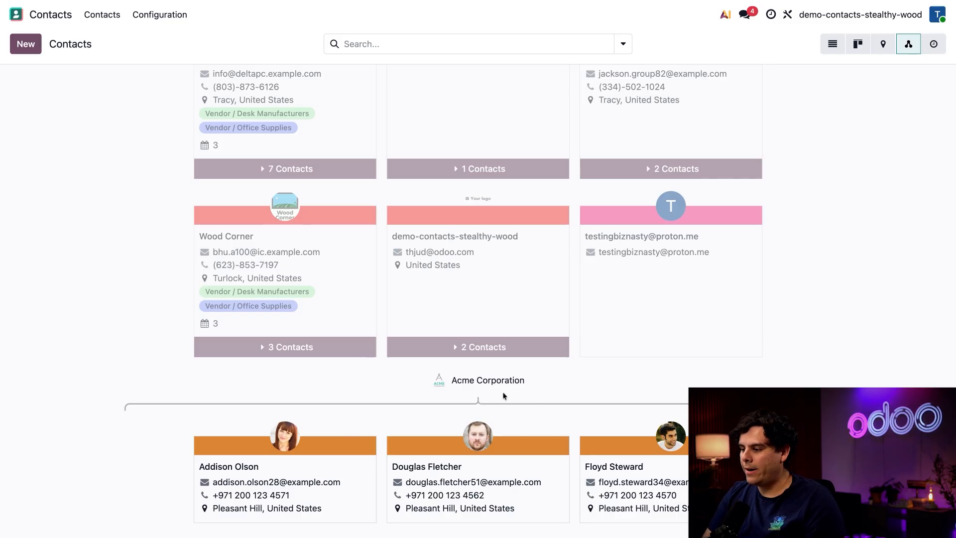
# - Glance at the Activity view, then return to the list of all 41 contacts
pyautogui.click(935, 47)
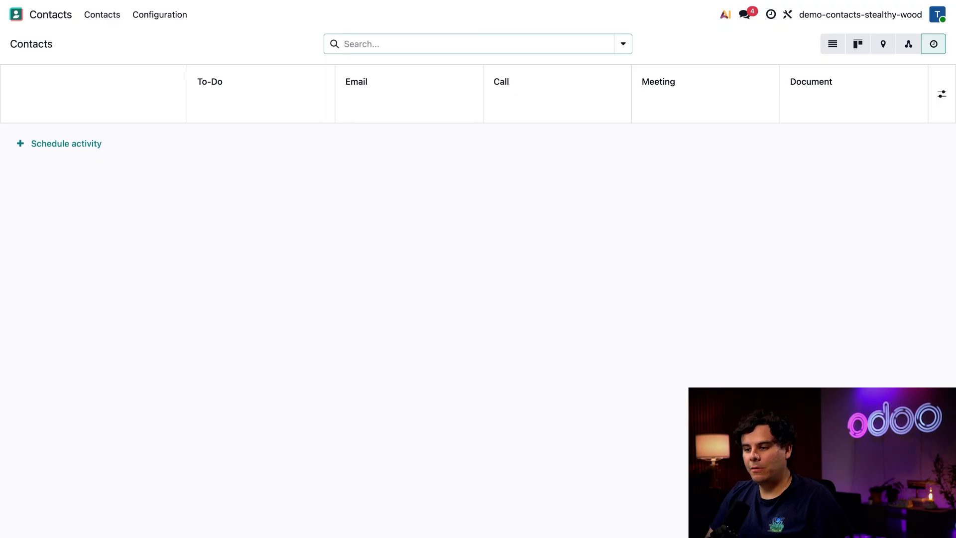
pyautogui.click(835, 46)
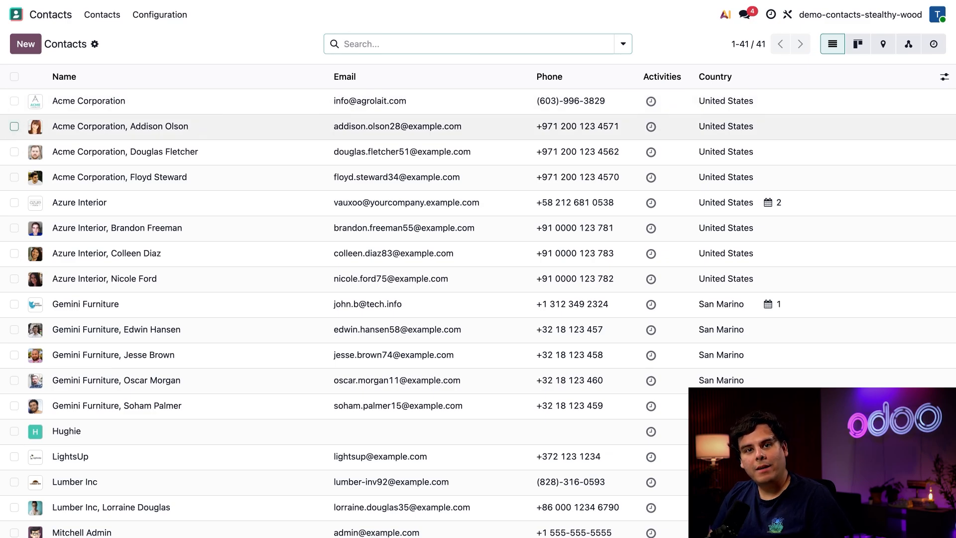
# - Tick and then untick the Addison Olson and Azure Interior rows
pyautogui.click(14, 126)
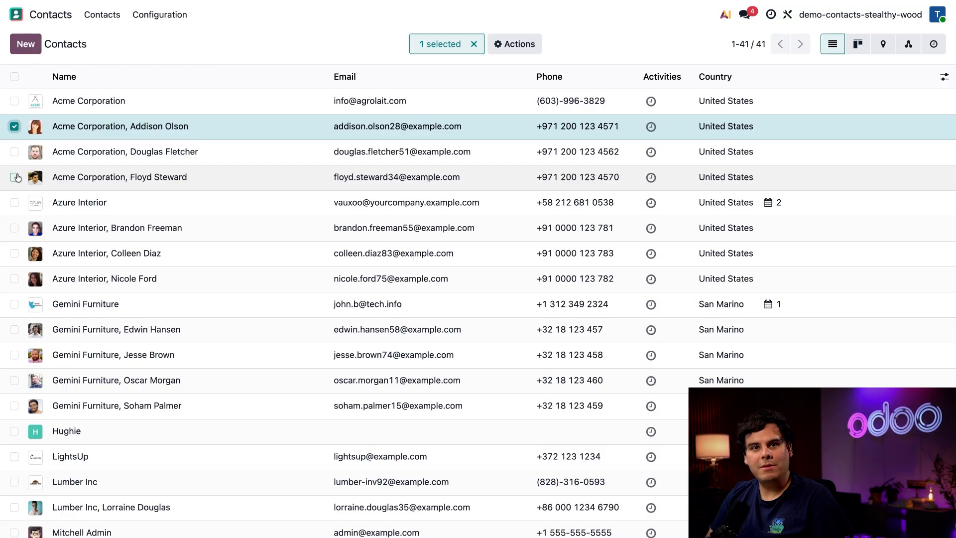
pyautogui.click(15, 203)
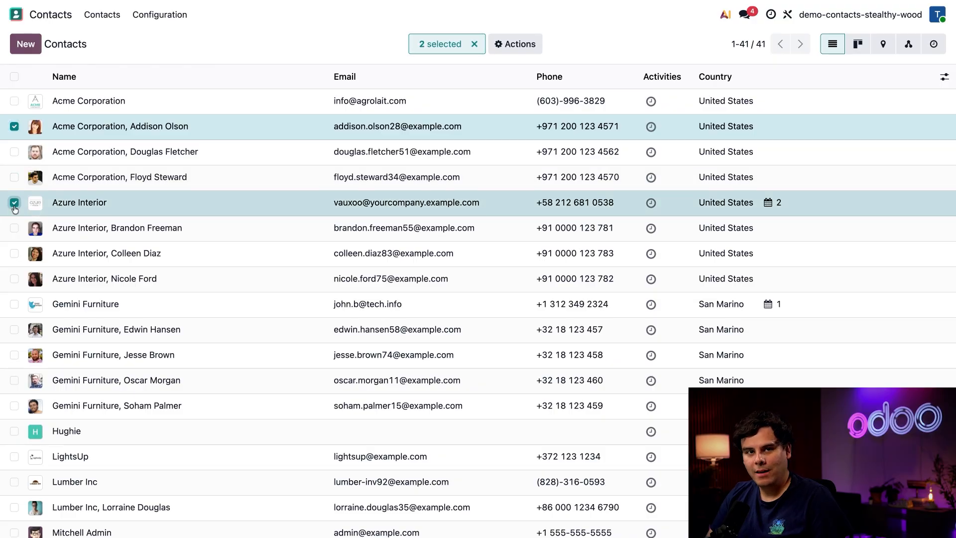
pyautogui.click(15, 204)
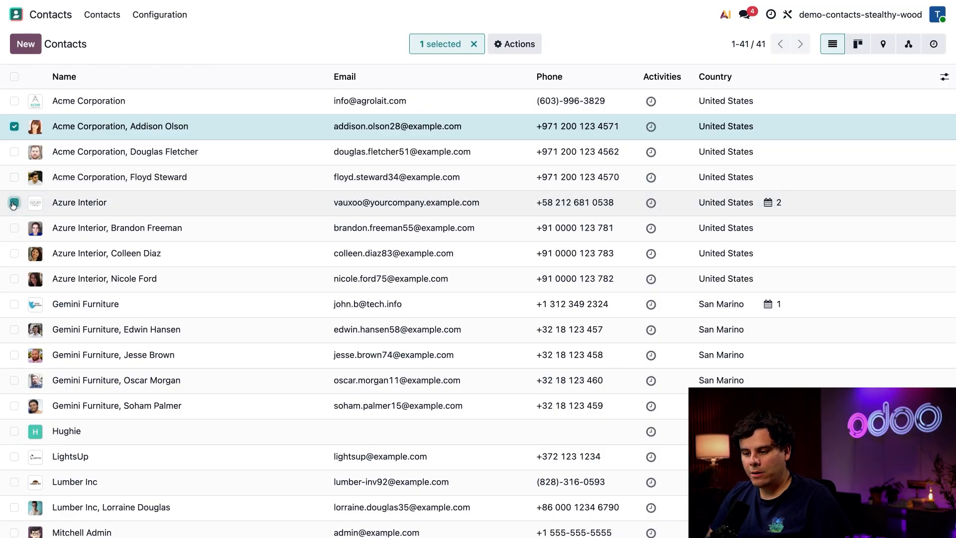
pyautogui.click(14, 127)
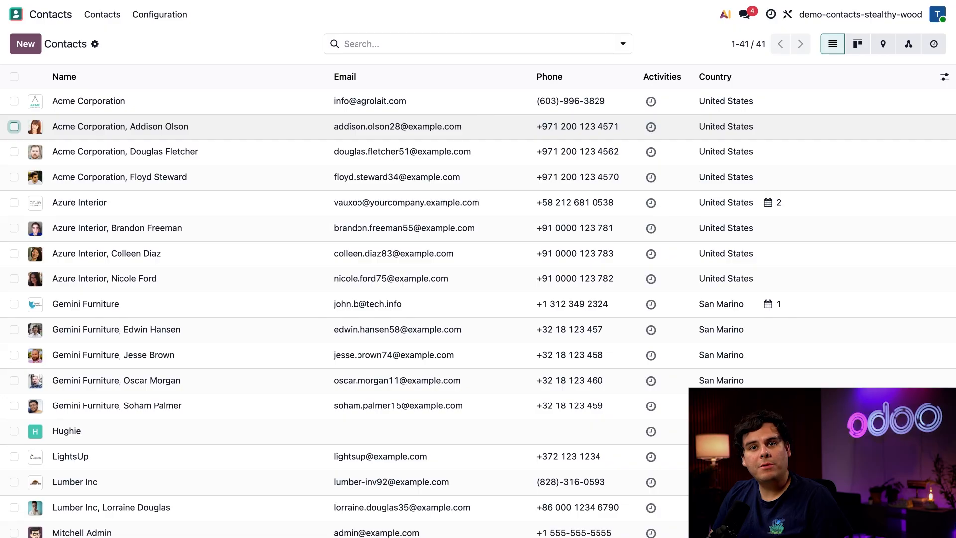
# - Tick the duplicate Hughie contact and review its bulk Actions menu
pyautogui.scroll(-5, 58, 367)
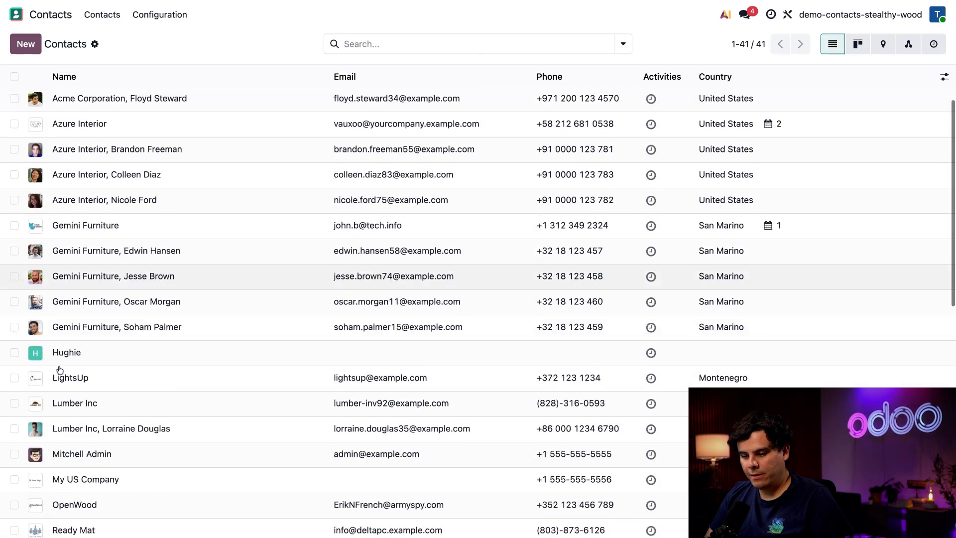
pyautogui.click(14, 212)
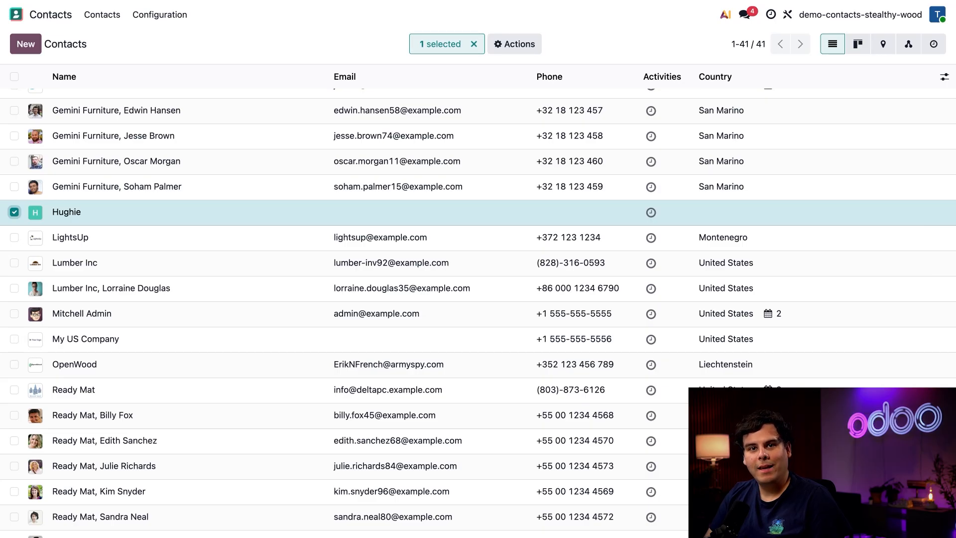
pyautogui.click(528, 49)
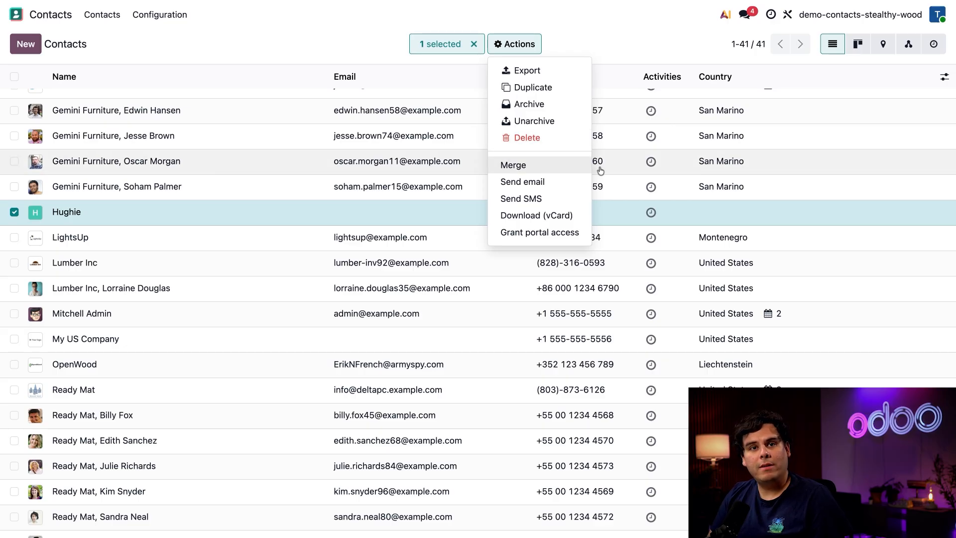
pyautogui.click(601, 54)
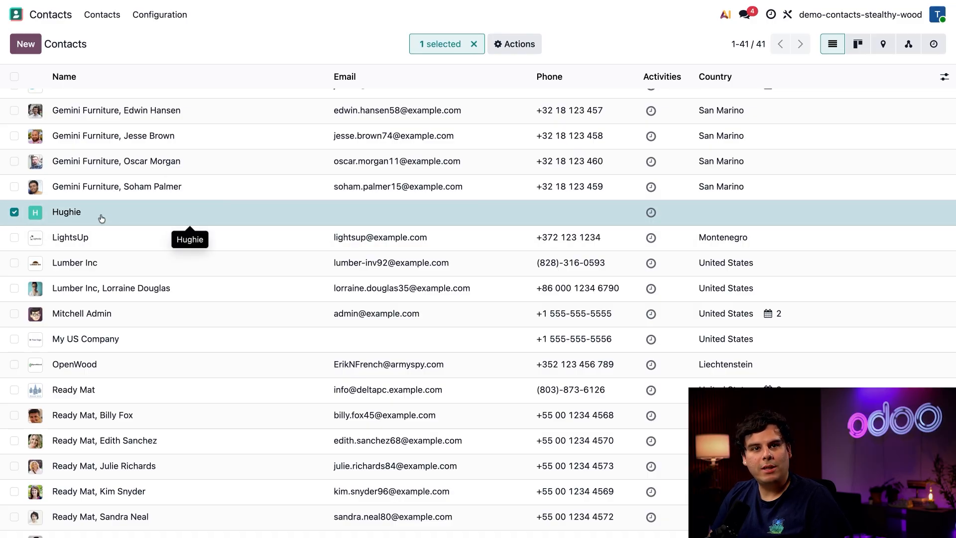
# - Also tick Stealthy Wood, Hugh Mann and start a Merge of the two contacts
pyautogui.scroll(-7, 101, 218)
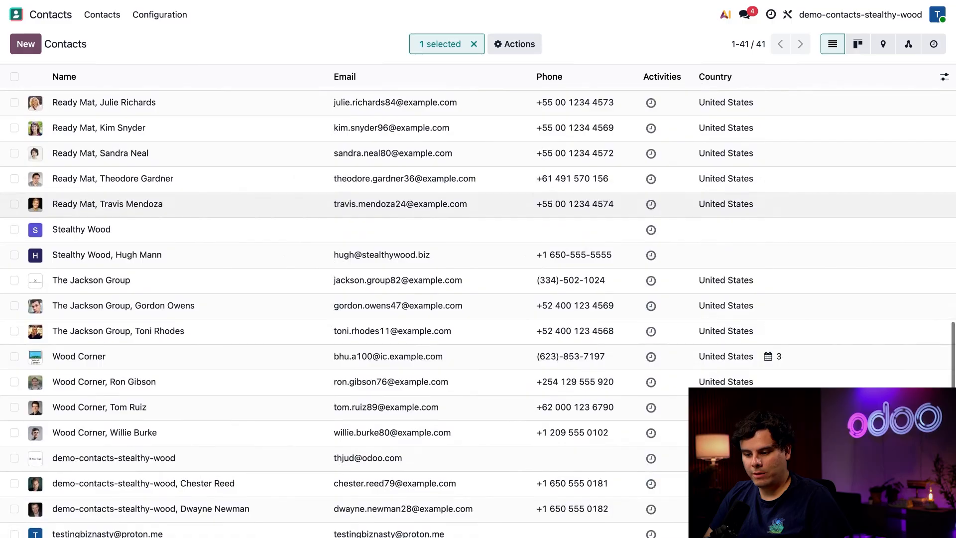
pyautogui.click(14, 255)
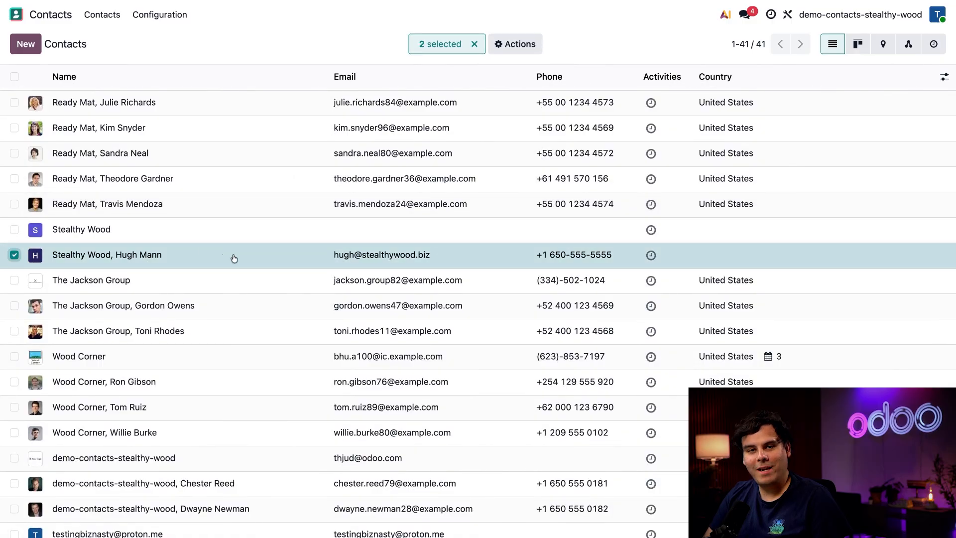
pyautogui.click(533, 48)
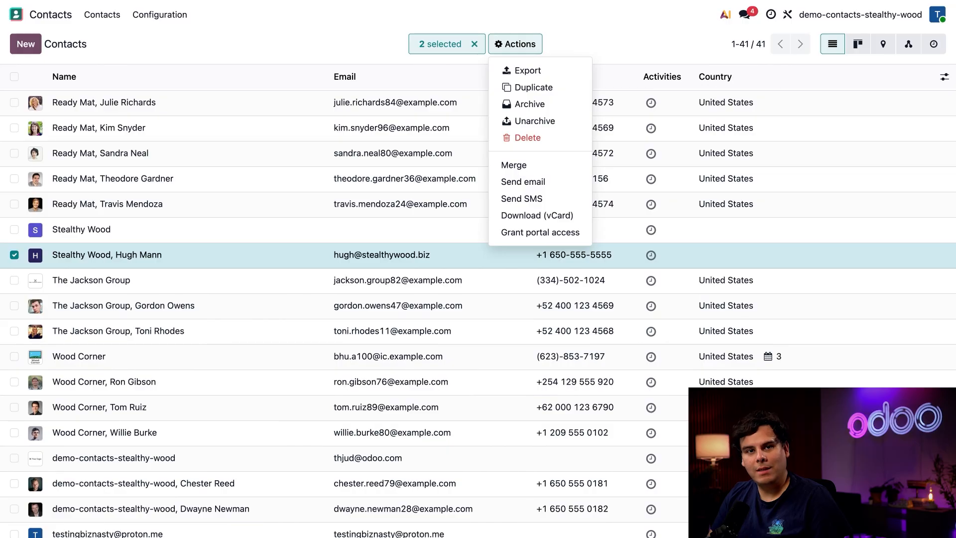
pyautogui.click(524, 165)
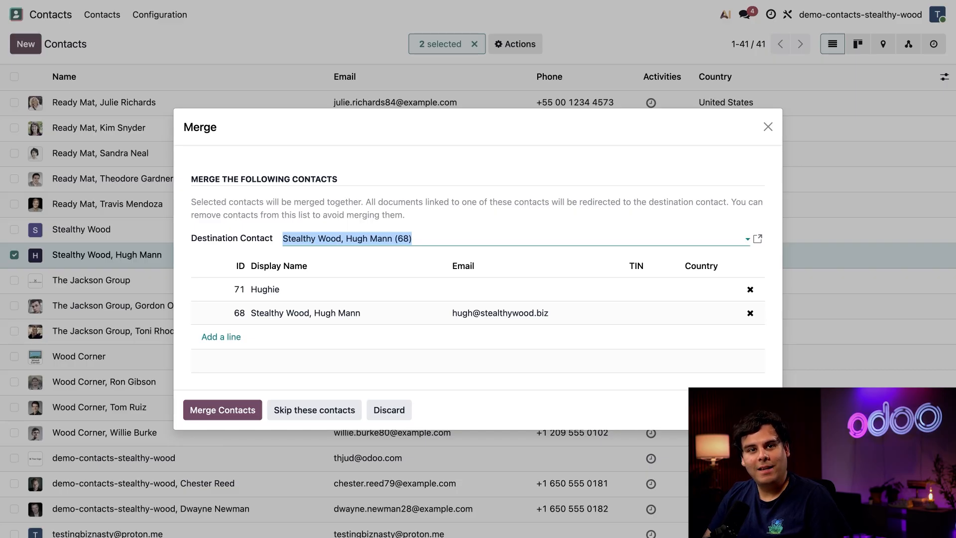
pyautogui.click(426, 238)
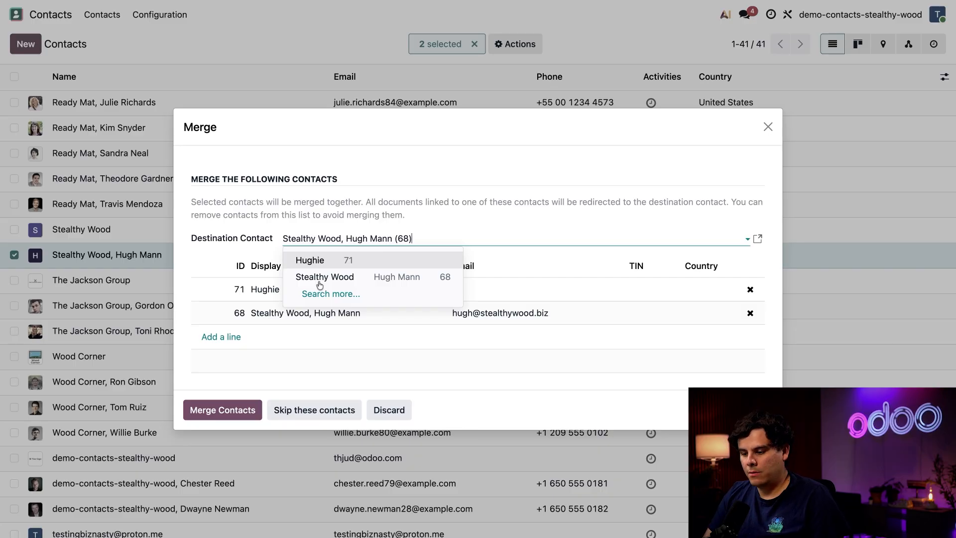
# - Keep Stealthy Wood, Hugh Mann (68) as destination and merge Hughie (71) into it
pyautogui.click(230, 395)
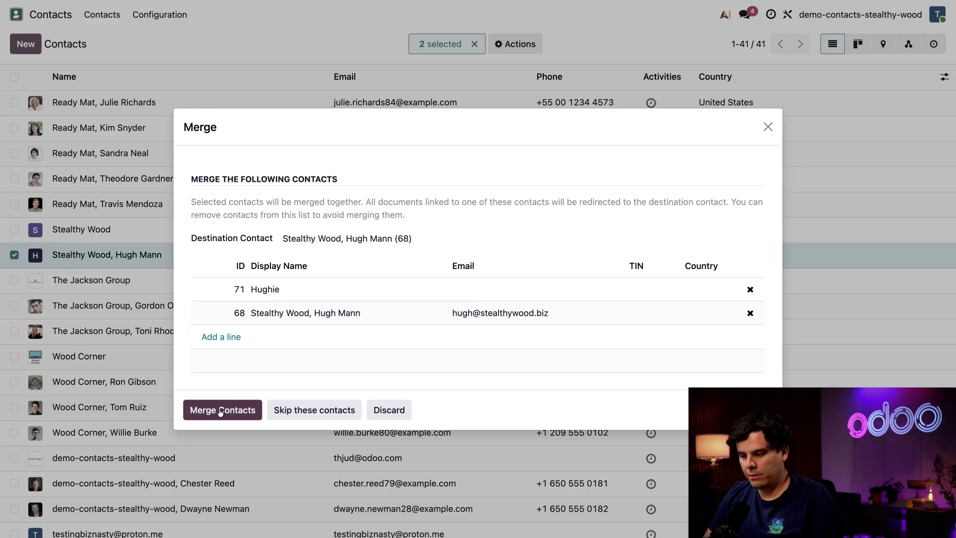
pyautogui.click(220, 408)
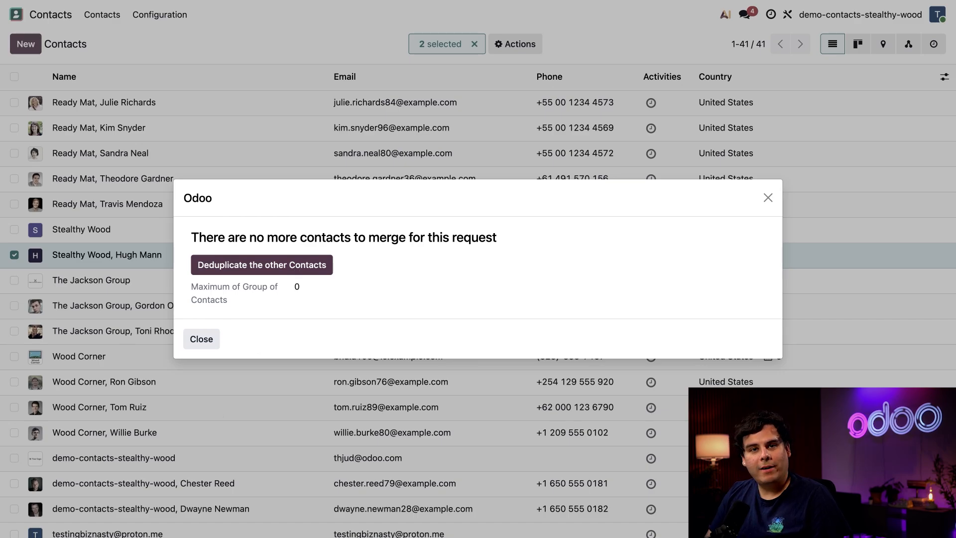
# - Close the merge result notice, leaving 40 contacts in the list
pyautogui.click(200, 338)
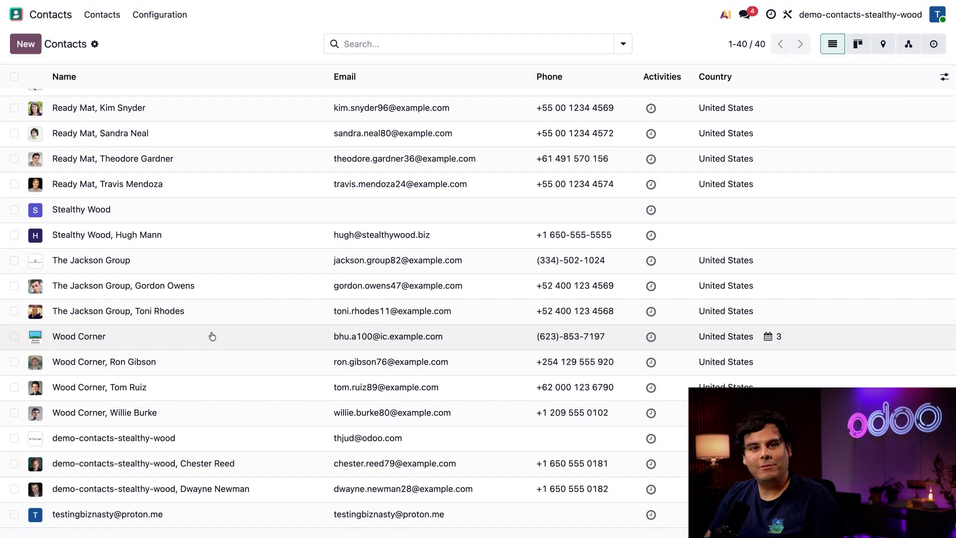